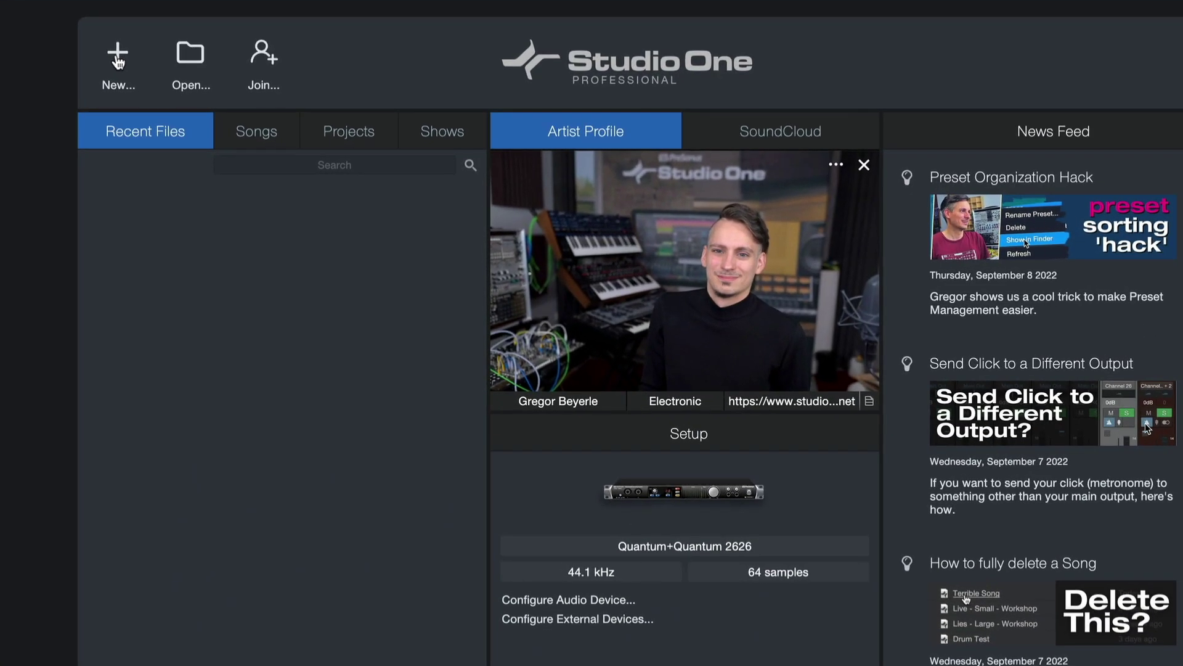
Start a new document and review the available templates, including Play Now, Record Now and Produce Beats
left_click(248, 124)
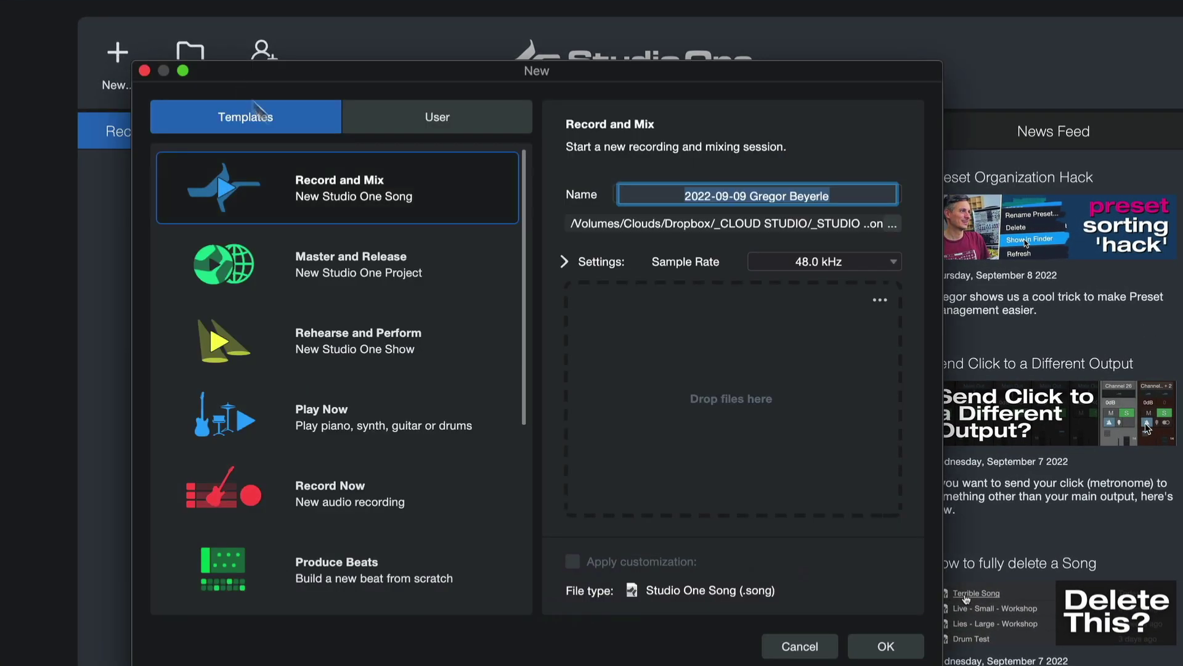
left_click(340, 262)
left_click(348, 336)
left_click(355, 409)
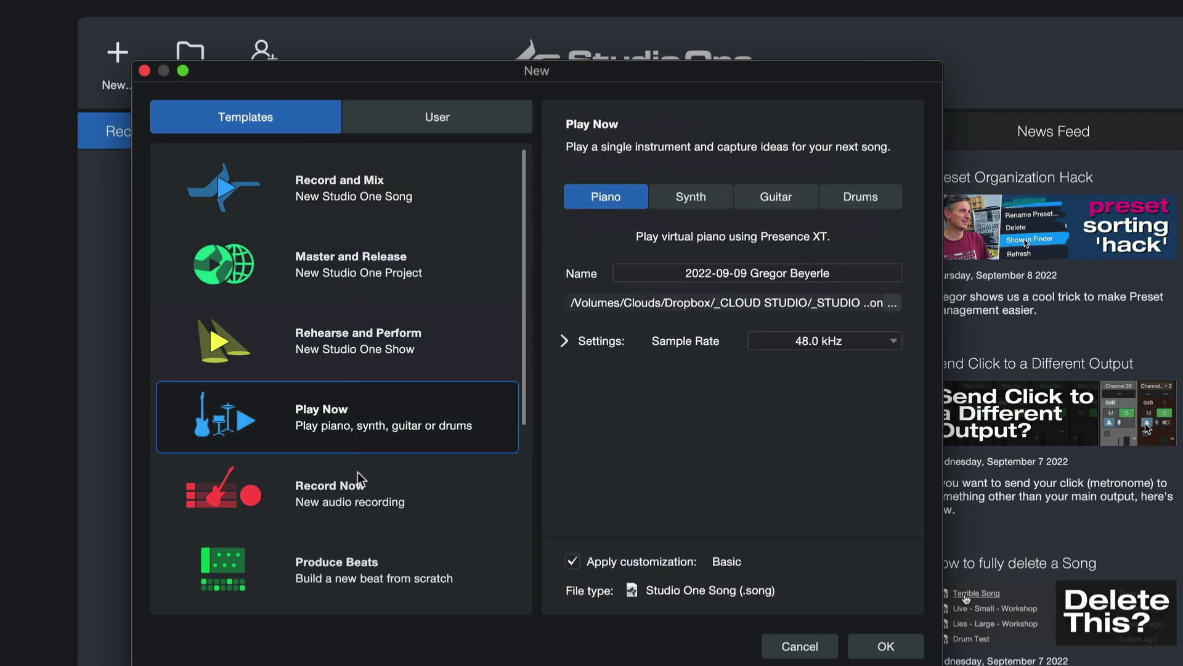
left_click(360, 481)
left_click(371, 564)
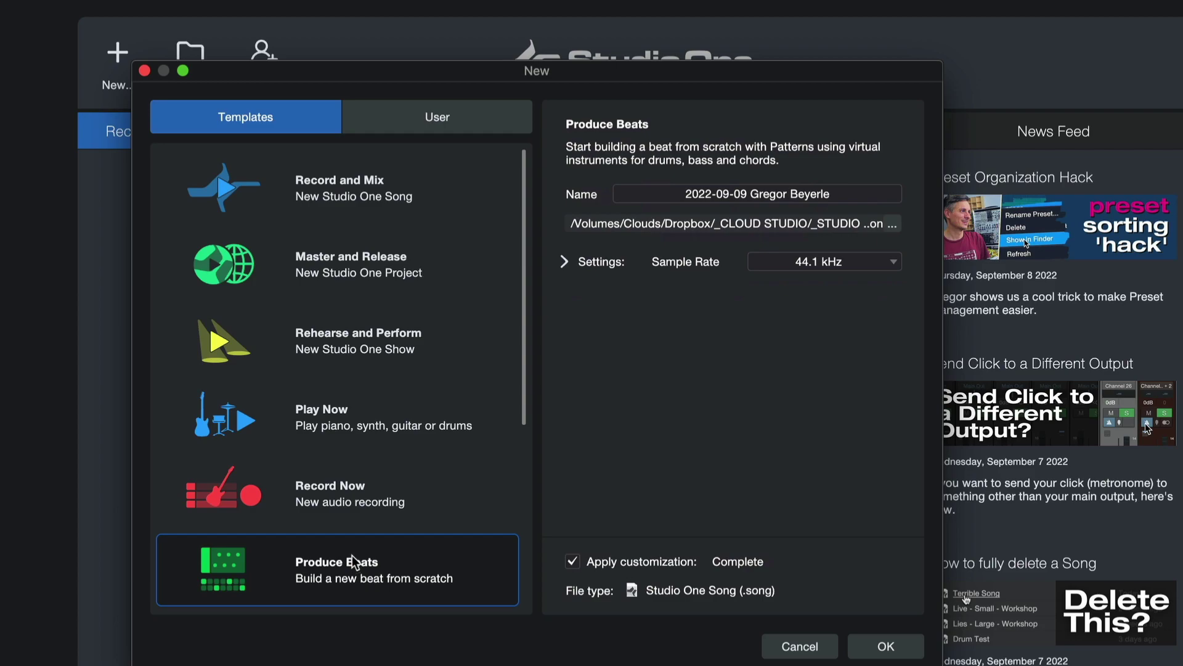
scroll(354, 561, "down", 5)
left_click(373, 402)
left_click(380, 417)
left_click(346, 491)
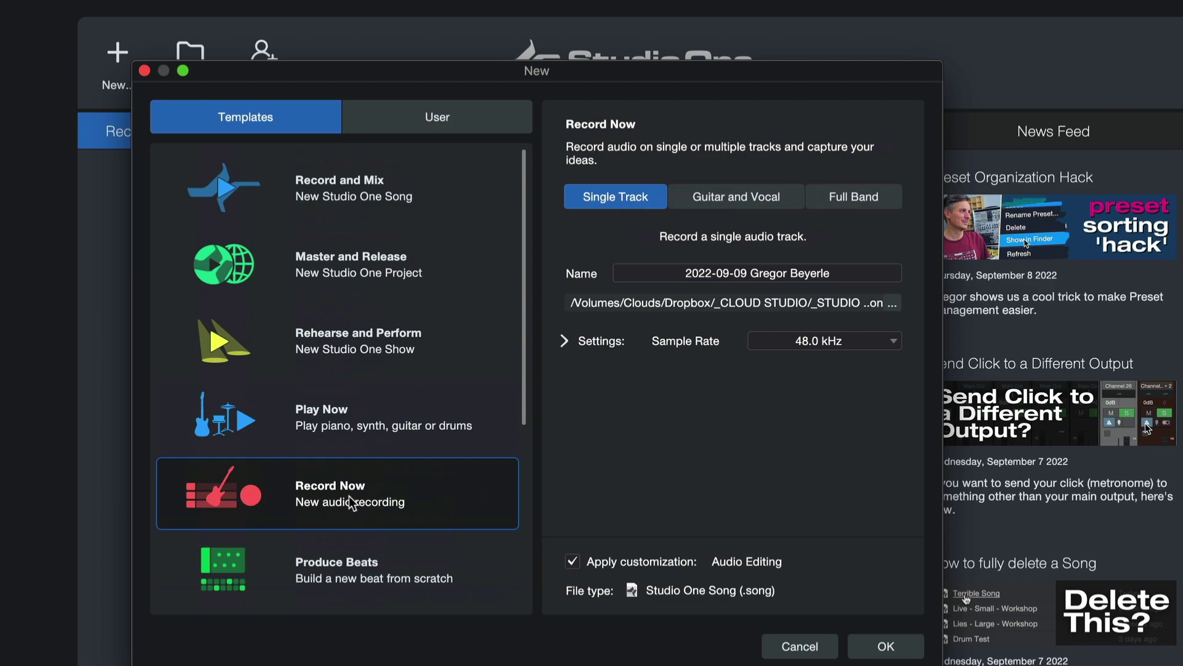
Create a new song from the Play Now template with the Synth option
left_click(352, 426)
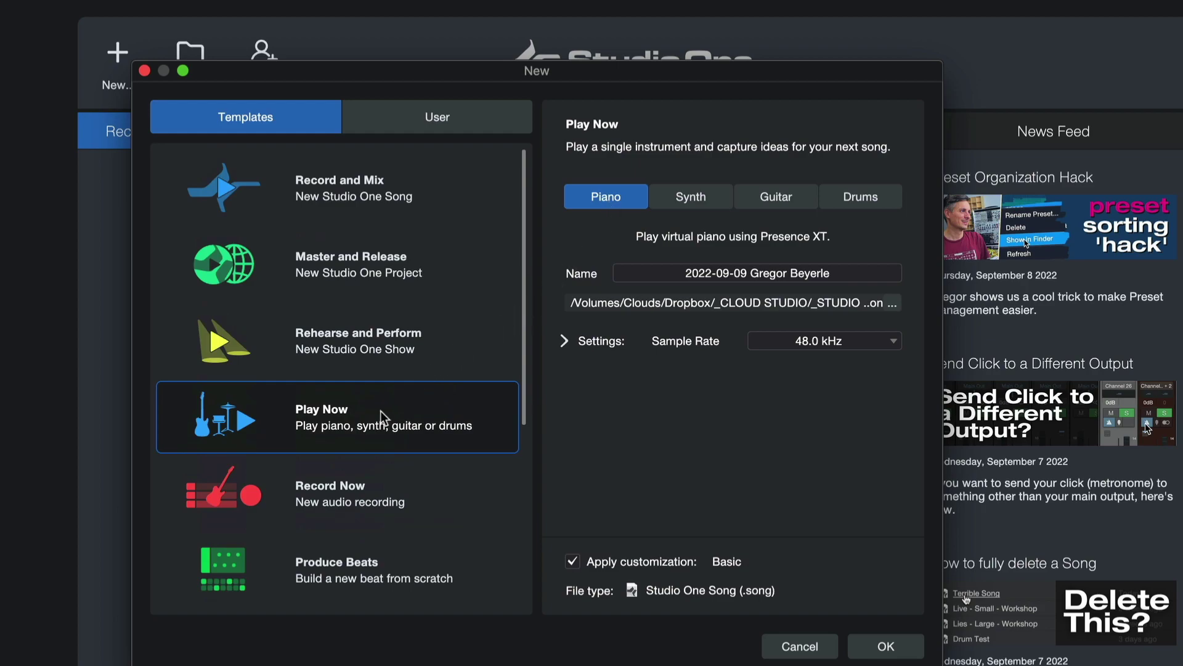
left_click(665, 202)
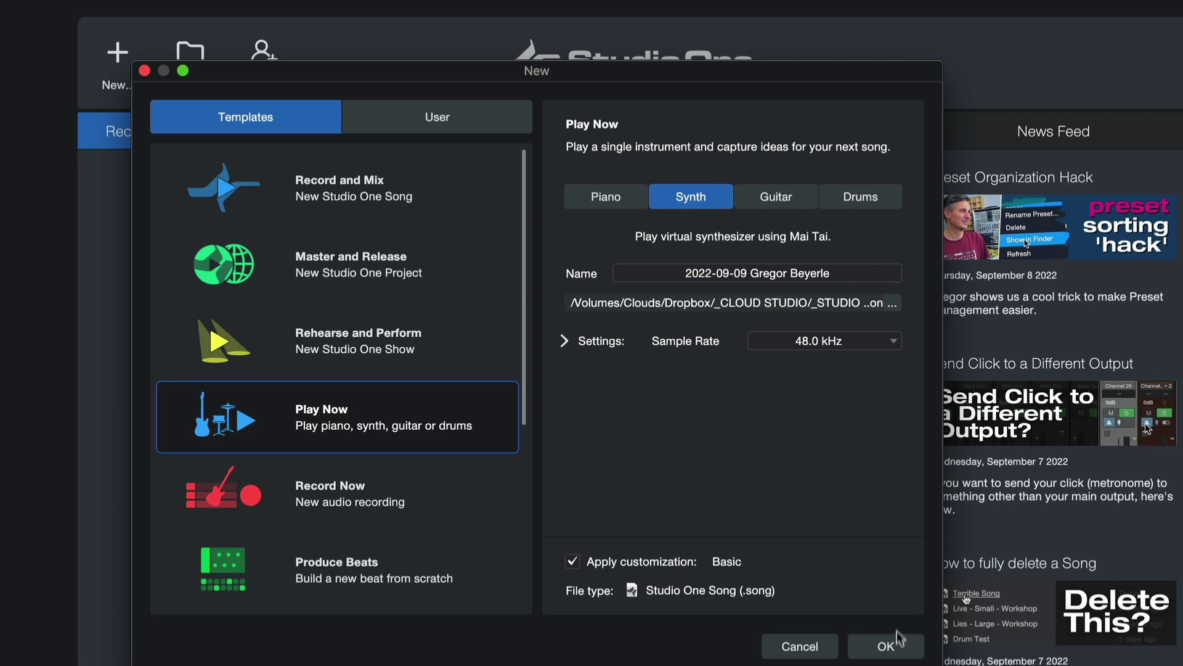
left_click(880, 638)
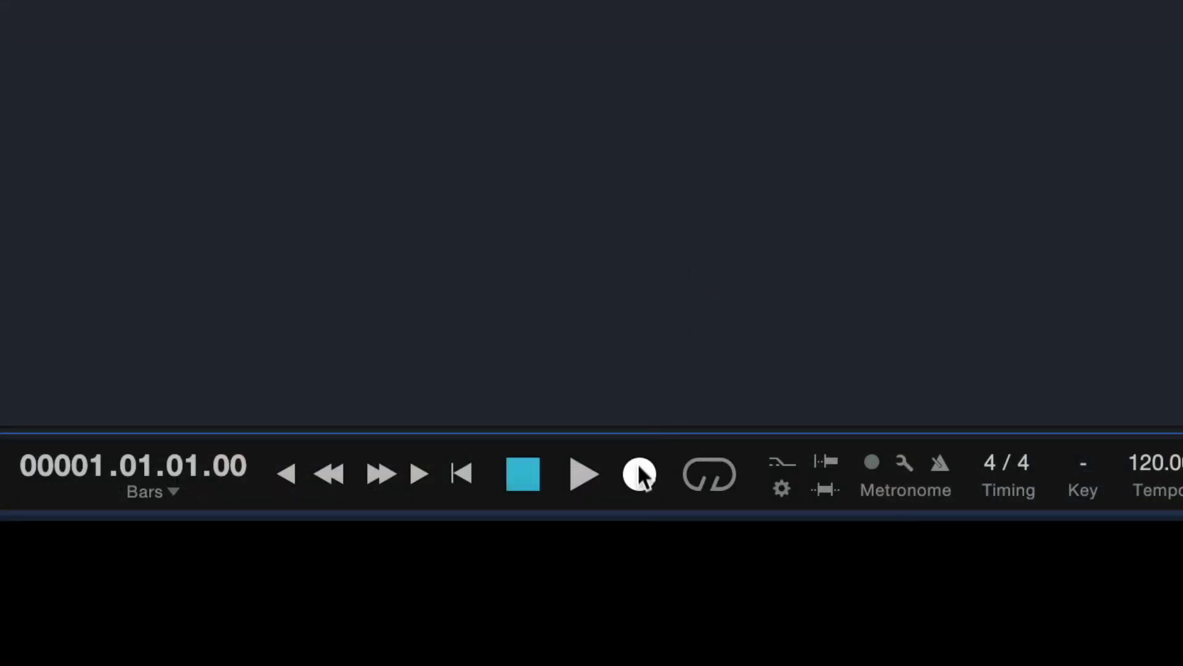
left_click(639, 469)
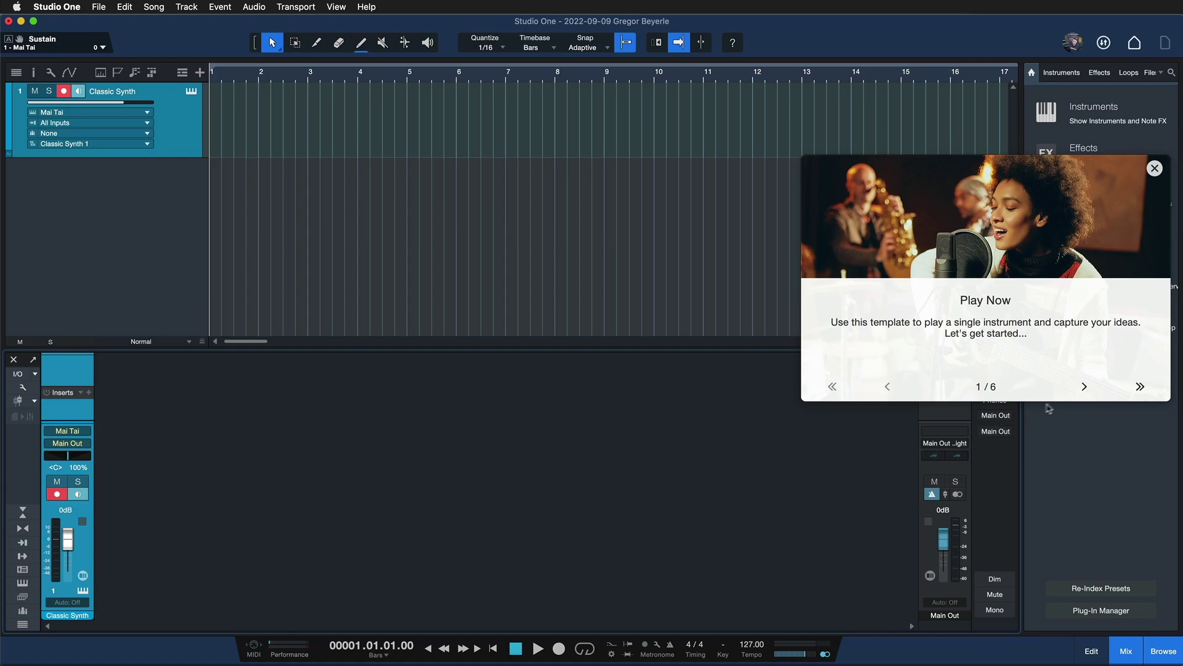
Advance through the Play Now guided tour past the pages on opening the instrument and changing sounds
left_click(1085, 387)
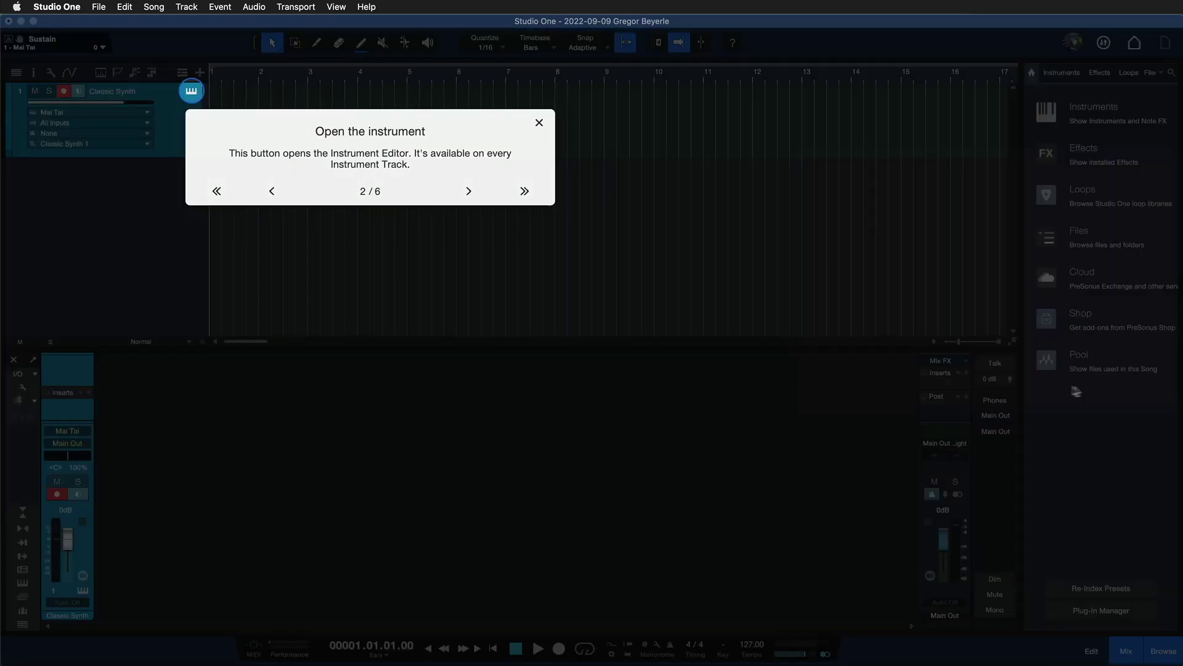
left_click(478, 191)
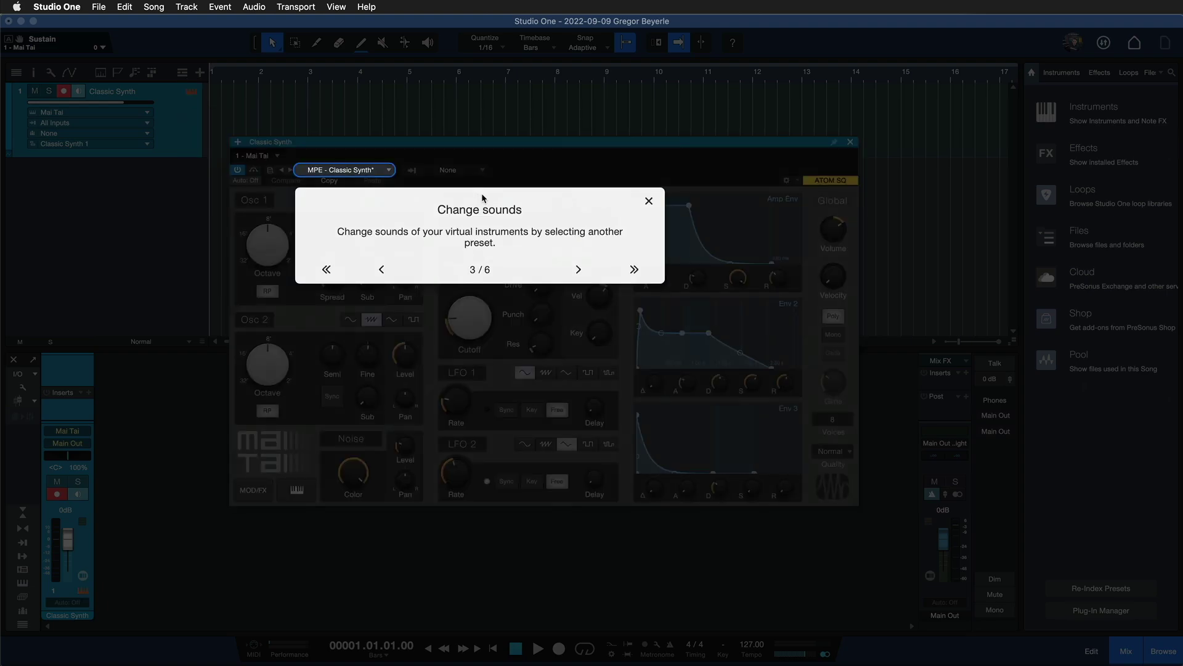
left_click(579, 270)
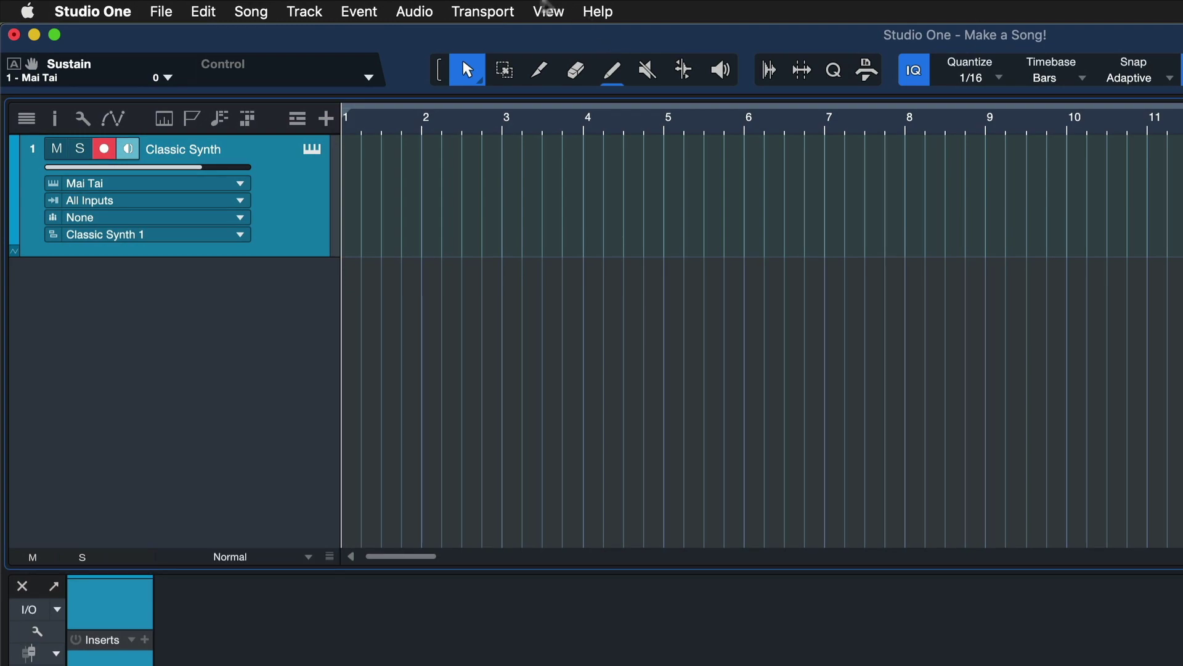
Open the customization editor and set the active customization to the saved Audio Editing set
left_click(551, 11)
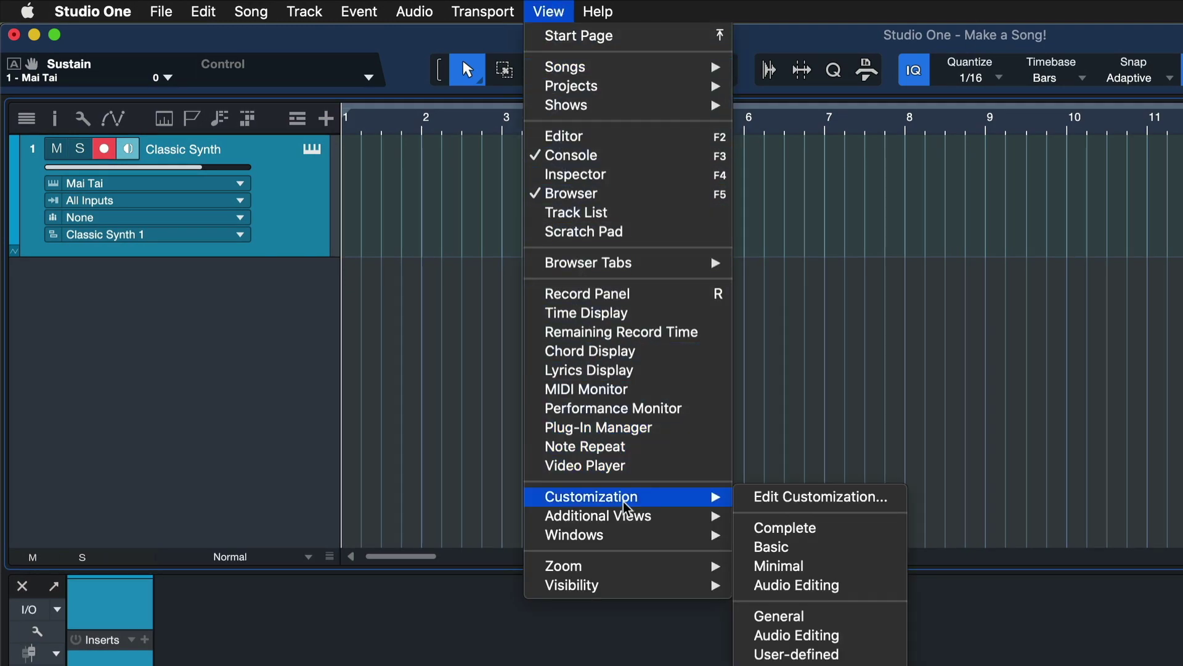
left_click(751, 500)
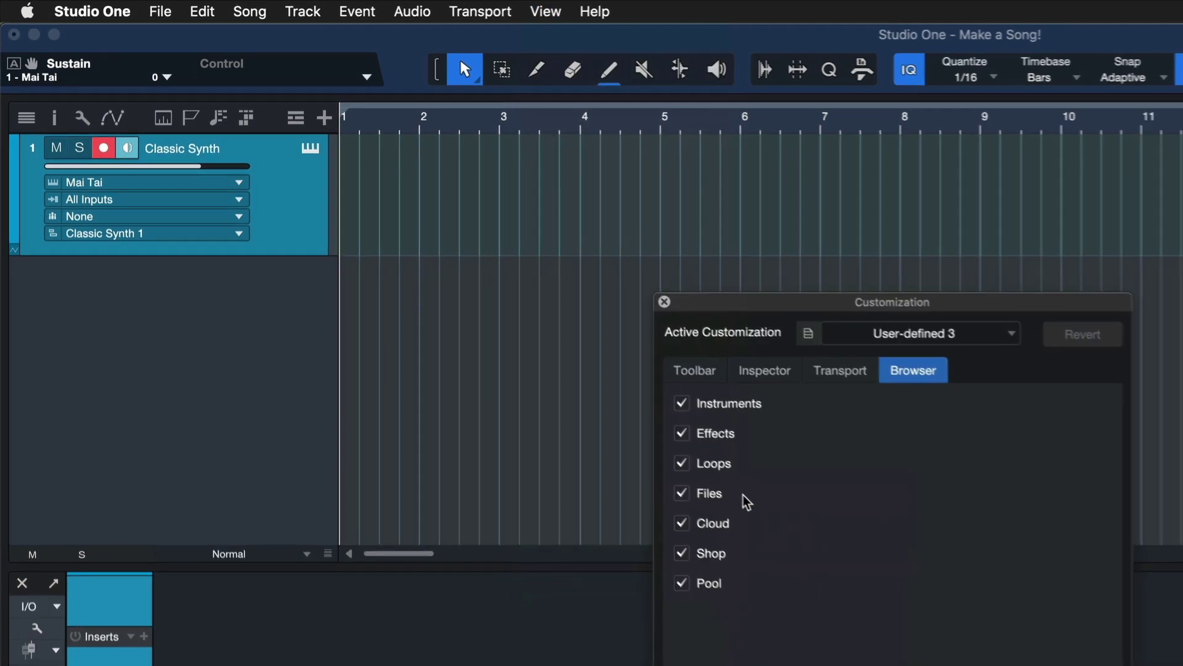
left_click(622, 204)
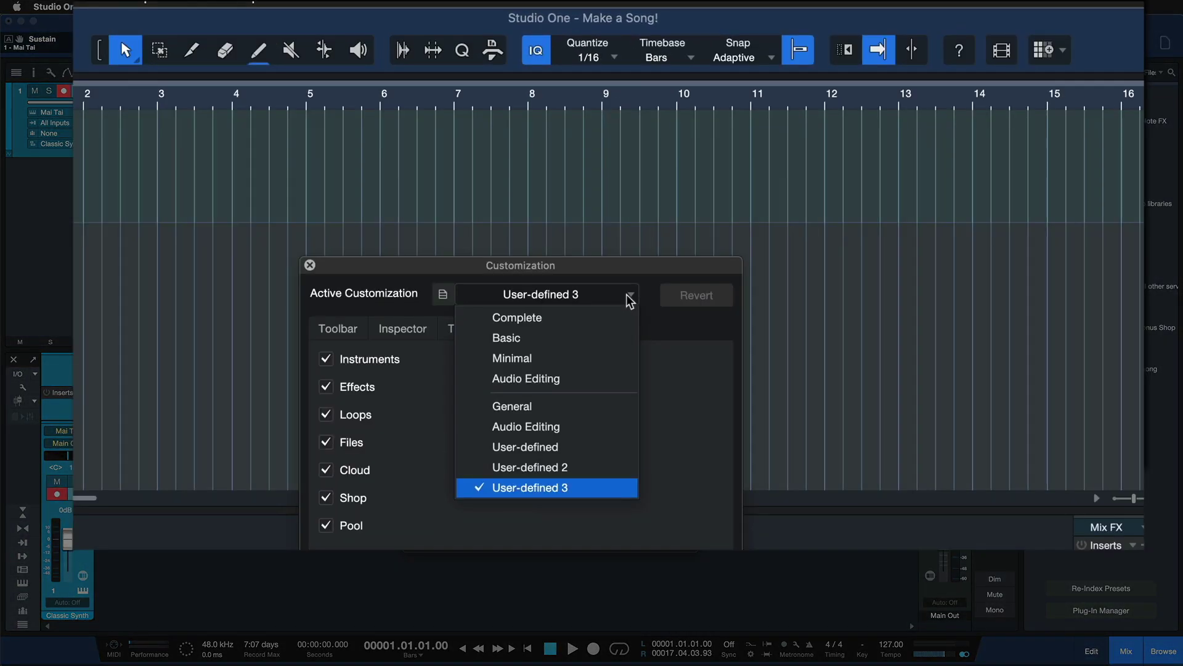
left_click(615, 424)
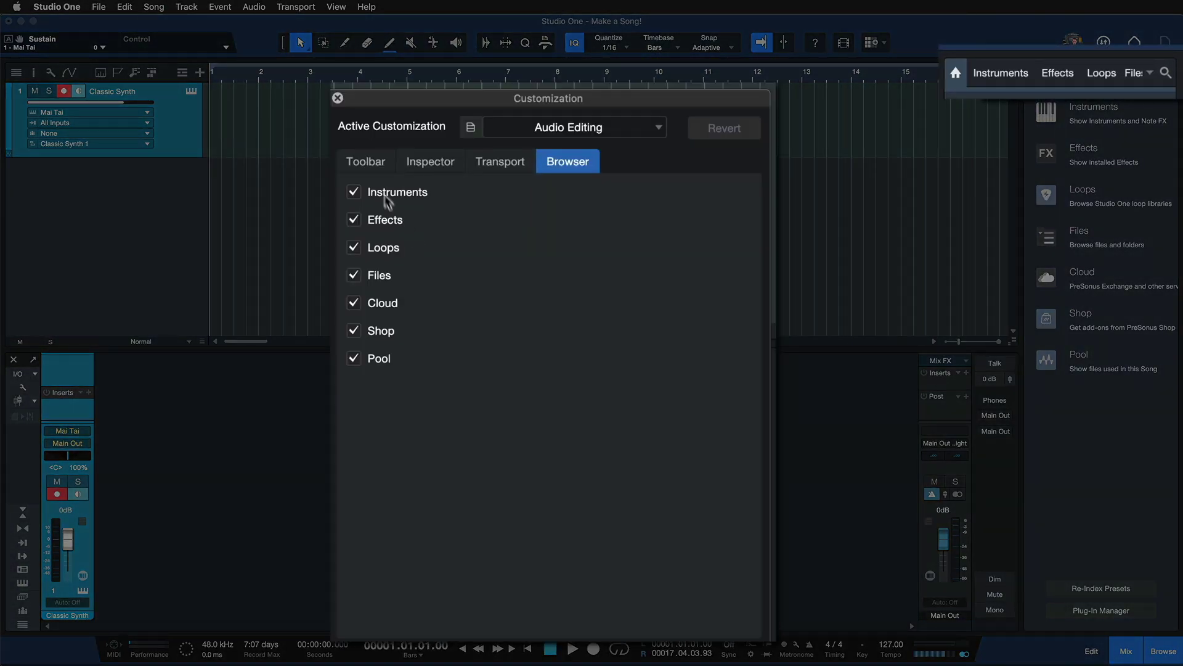
Hide the Instruments category from the browser in the active customization
left_click(367, 196)
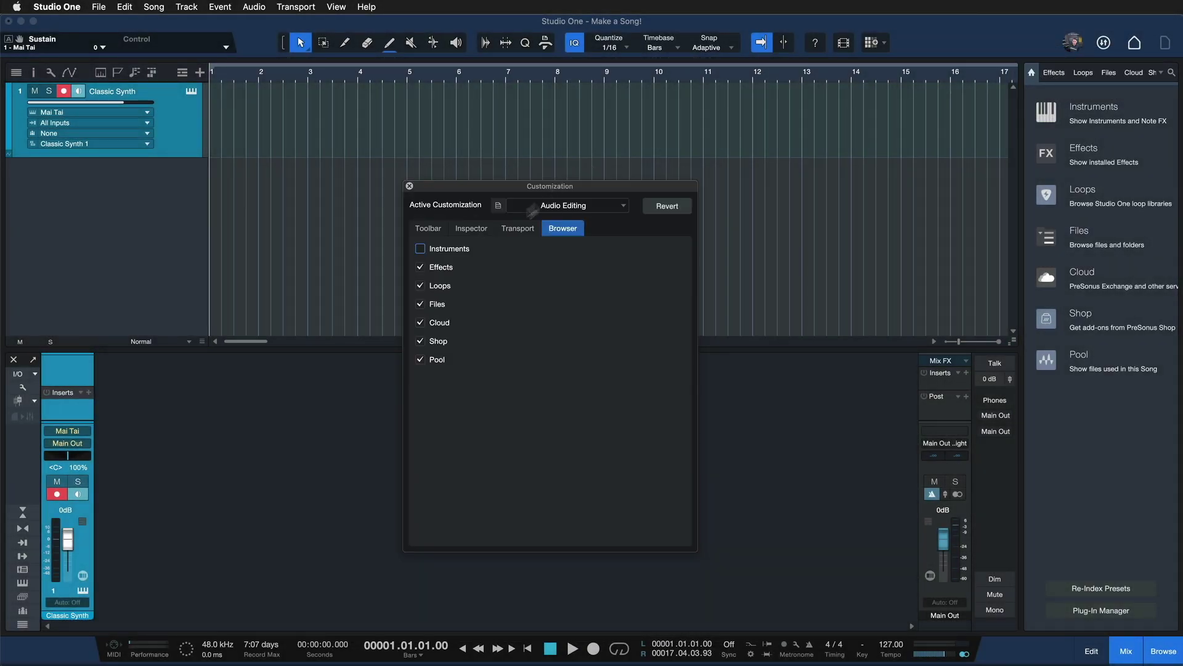
left_click(419, 198)
left_click(462, 251)
Check the toolbar options, and hide MIDI Monitor and Sync to External Devices from the transport
left_click(428, 228)
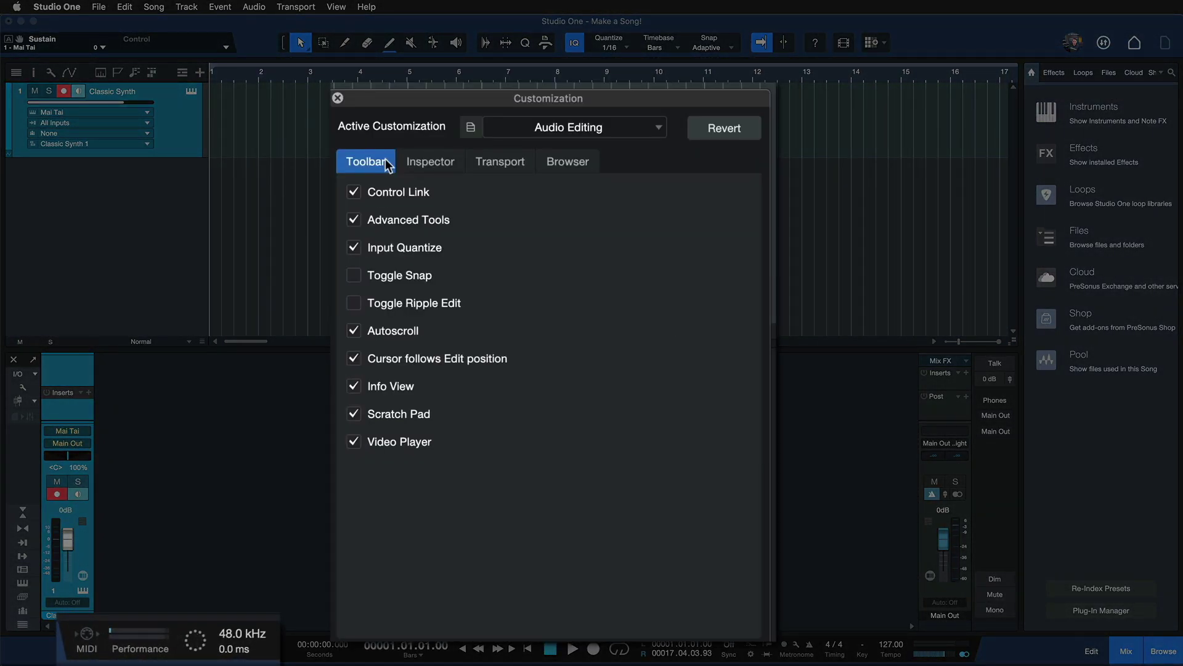
left_click(518, 228)
left_click(423, 194)
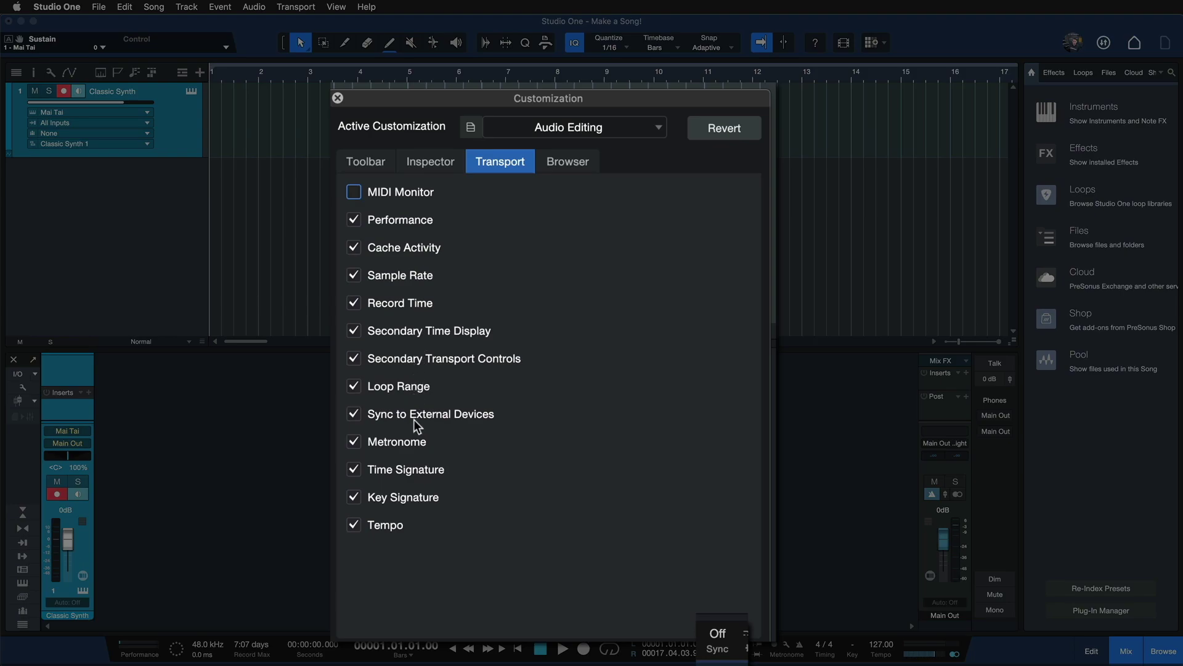
left_click(415, 422)
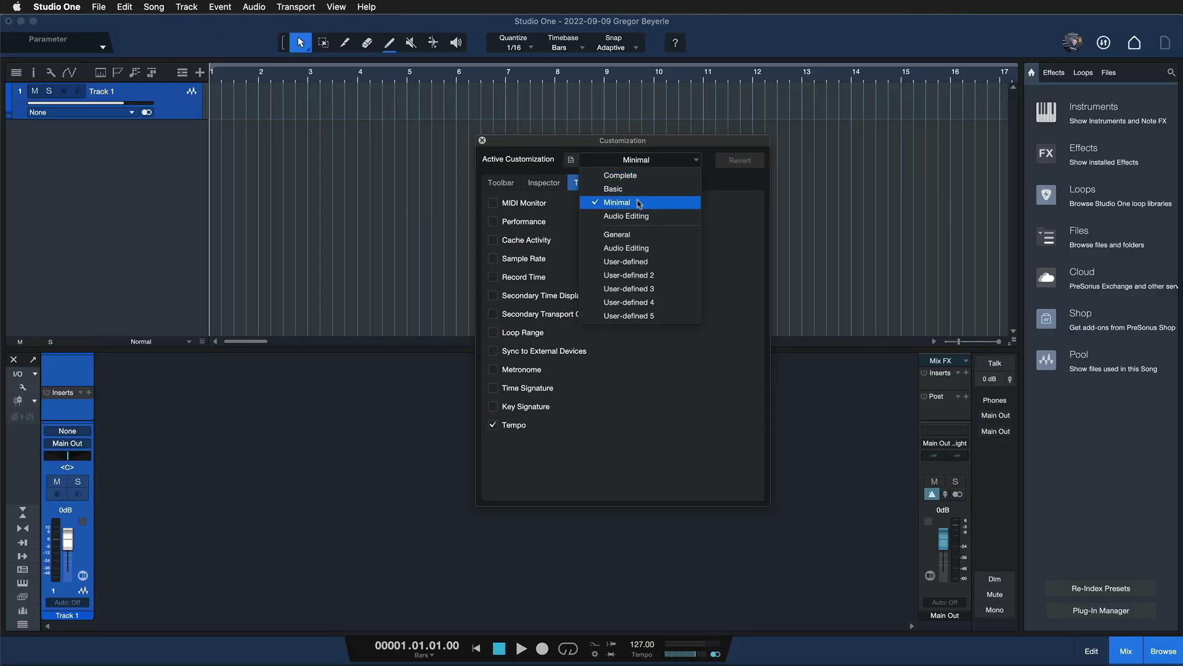
Switch the active customization between the Audio Editing, Complete and Basic presets to compare their layouts, ending on Basic
left_click(641, 216)
left_click(651, 166)
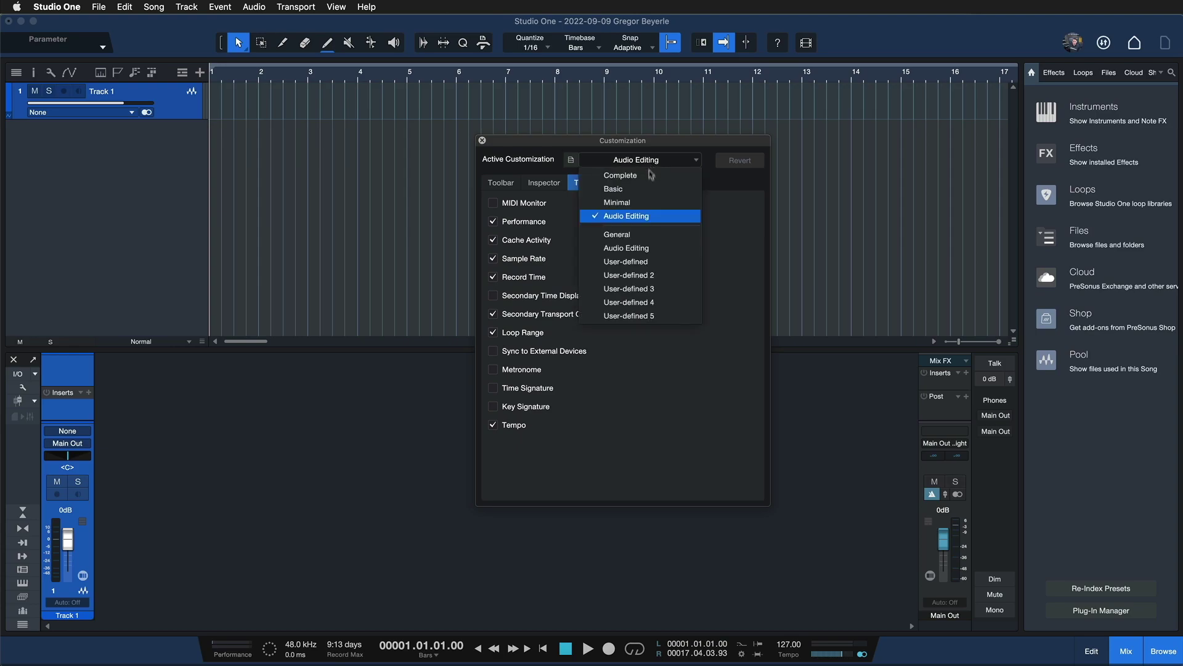
left_click(650, 176)
left_click(651, 165)
left_click(649, 190)
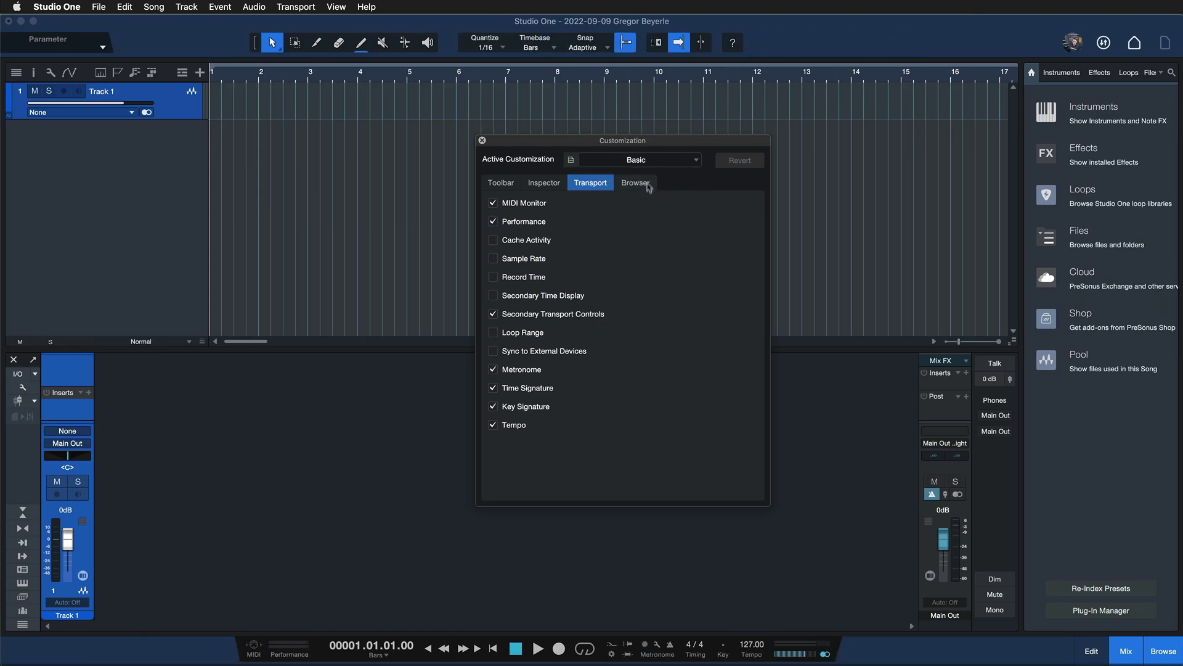
left_click(649, 171)
left_click(646, 214)
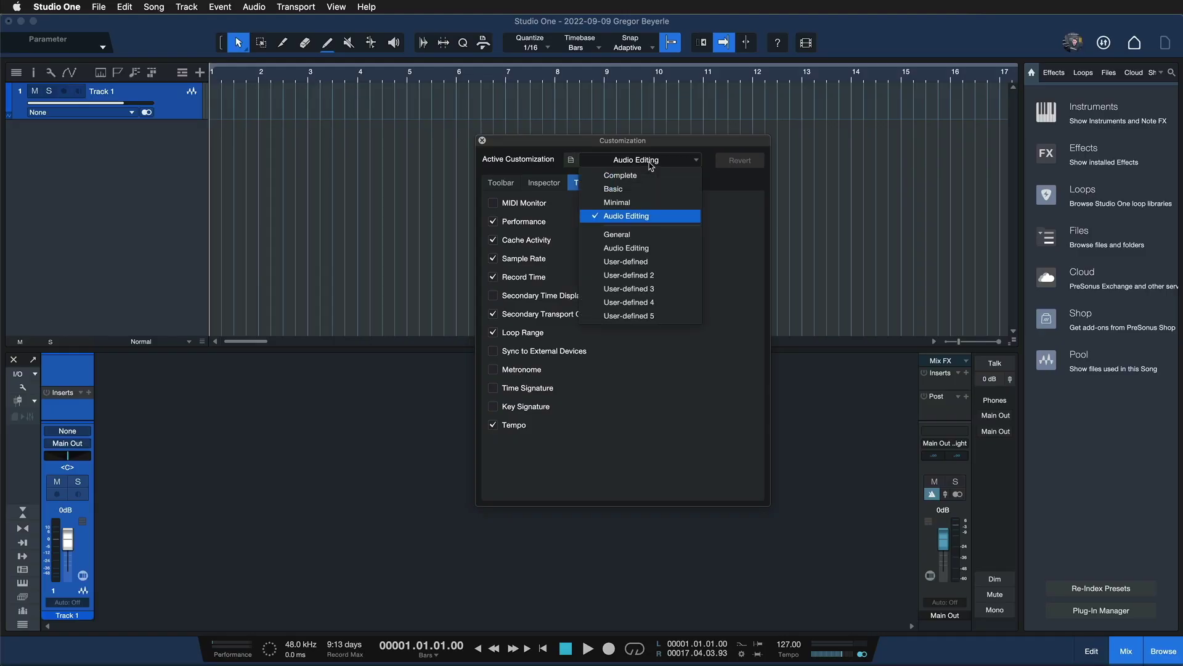
left_click(620, 175)
left_click(641, 160)
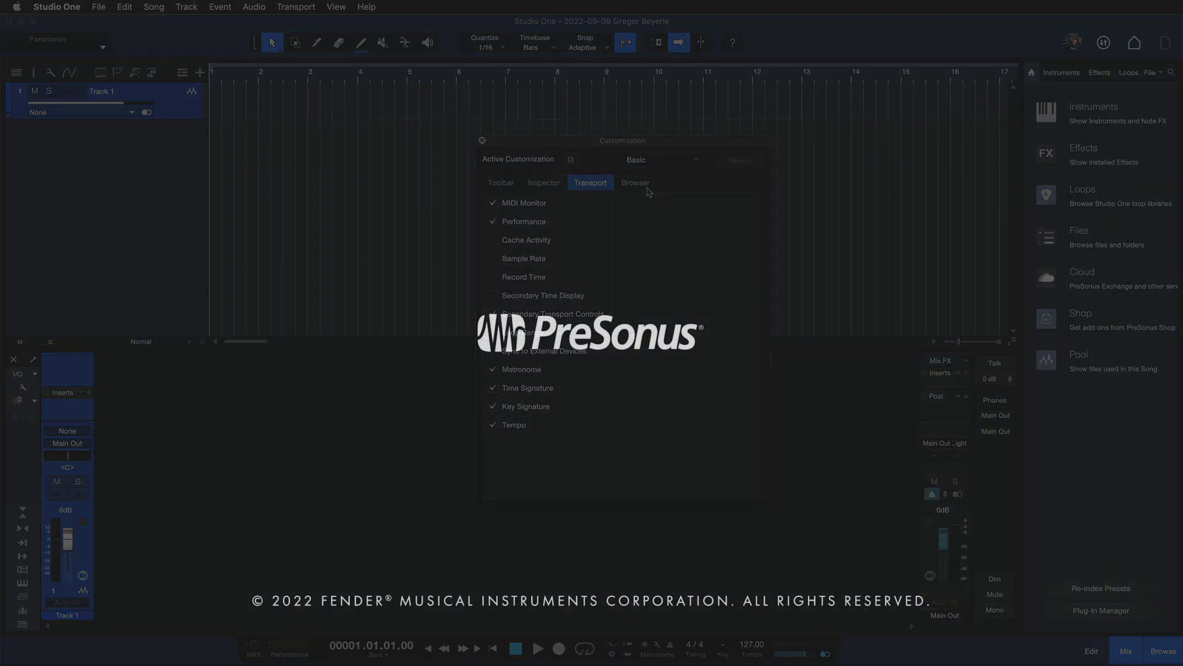